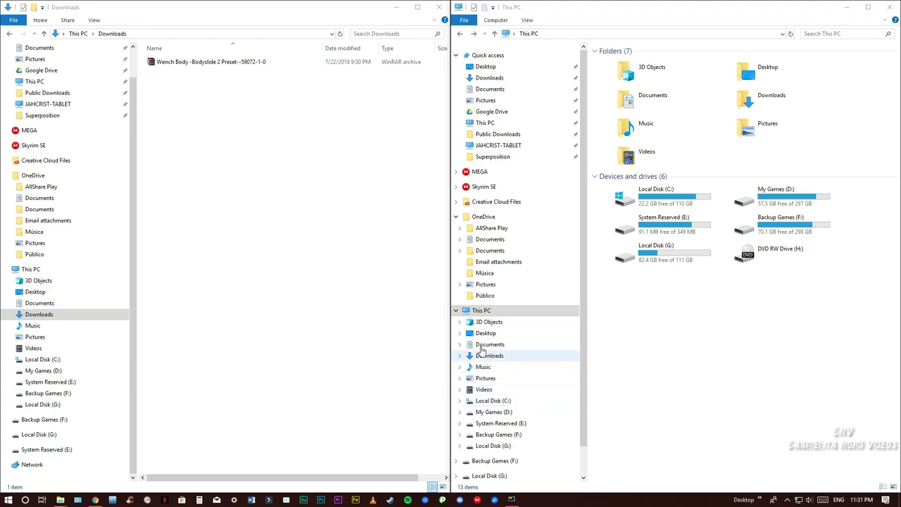
# - Extract the Wench Body -Bodyslide 2 Preset--59072-1-0 archive into a folder of the same name in Downloads
pyautogui.click(205, 64)
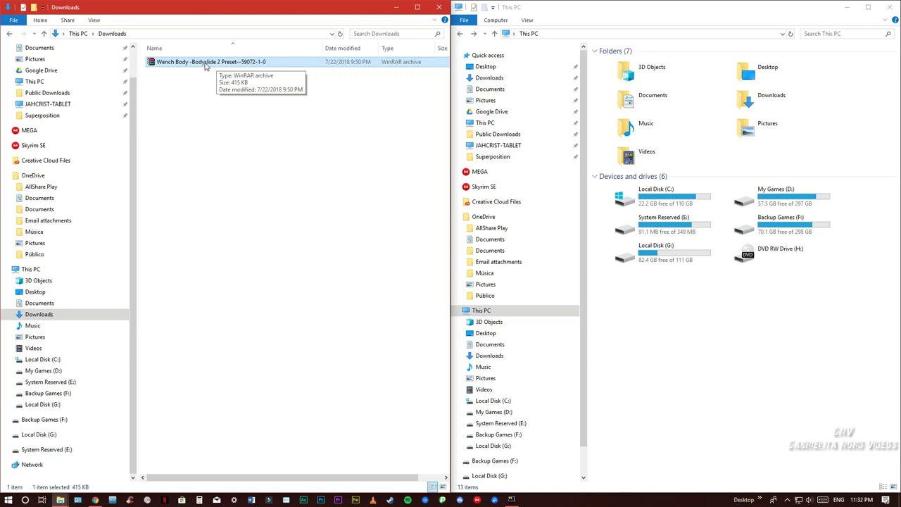
pyautogui.rightClick(205, 65)
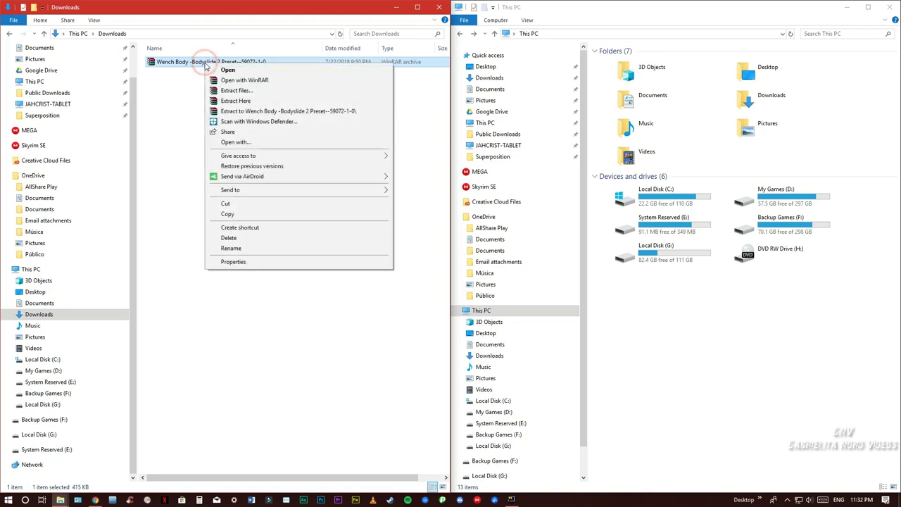
pyautogui.click(247, 104)
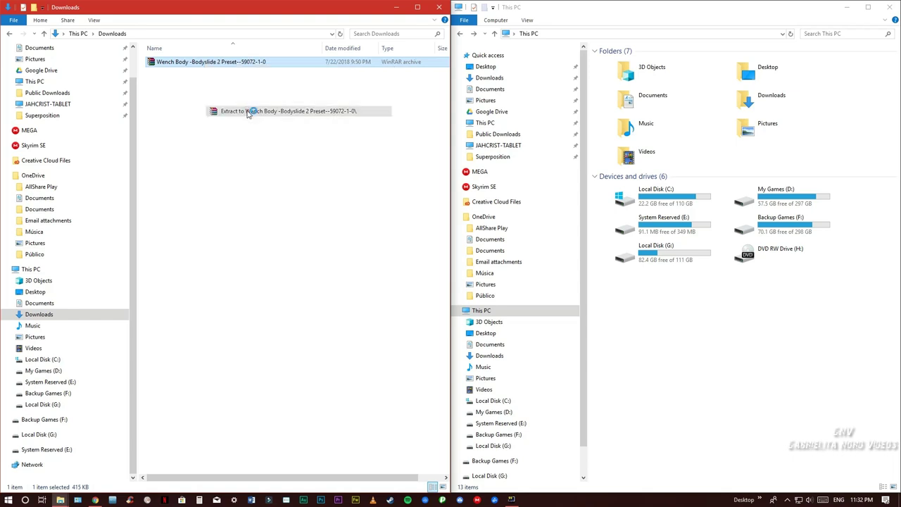
# - Open the extracted mod's CalienteTools\Bodyslide\SliderPresets folder and locate the Wench Body Clothes and Wench Body naked files
pyautogui.click(218, 74)
pyautogui.doubleClick(218, 73)
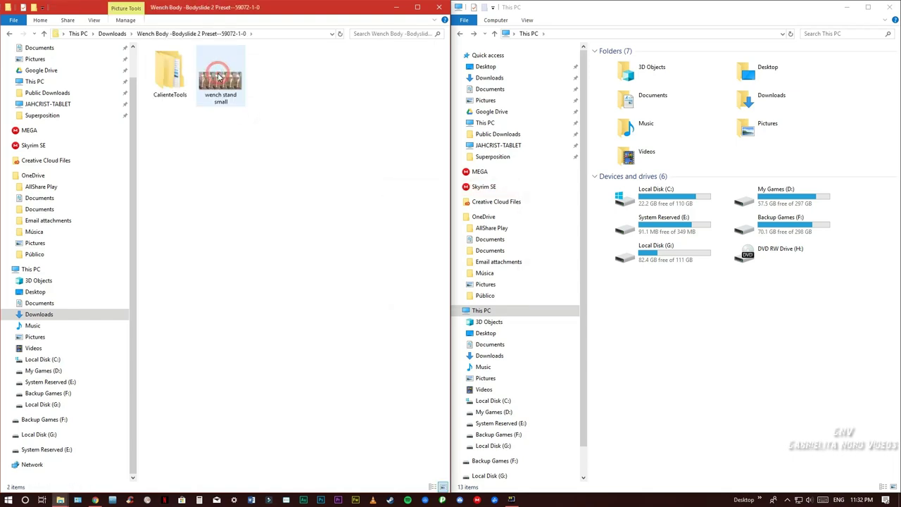
pyautogui.doubleClick(171, 77)
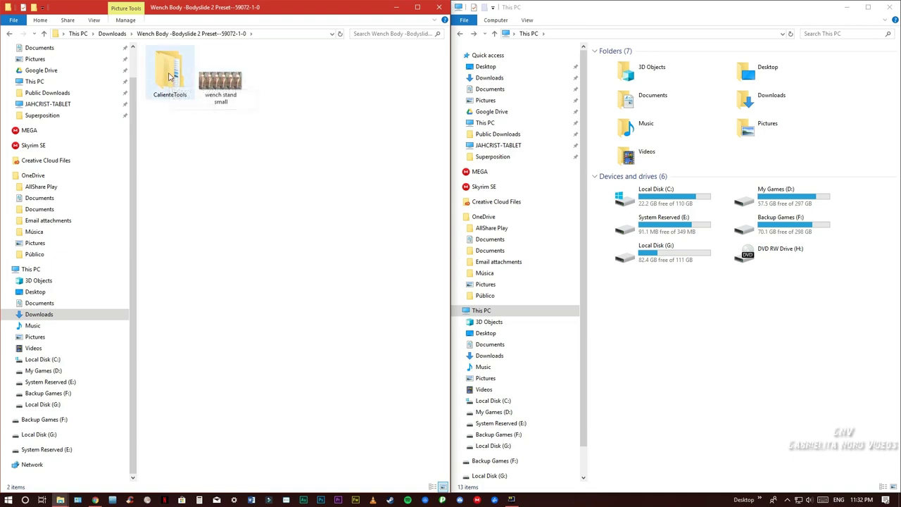
pyautogui.doubleClick(169, 63)
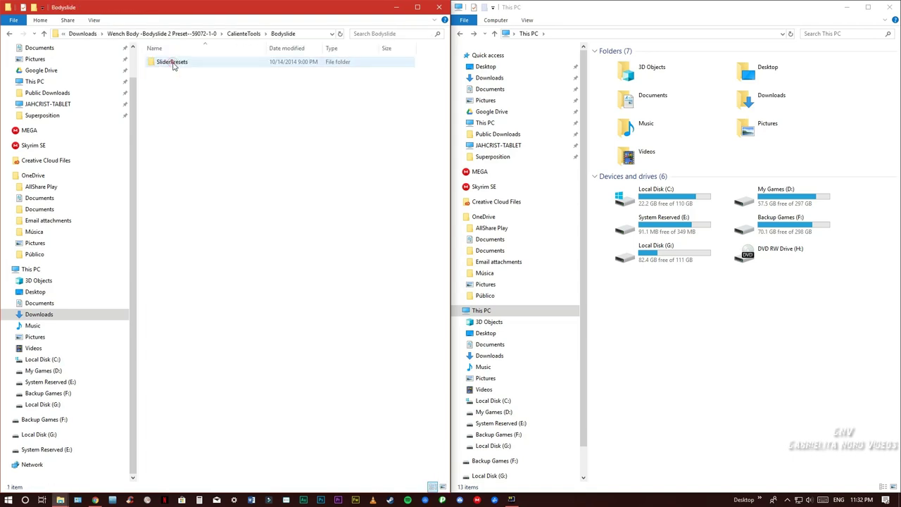
pyautogui.doubleClick(173, 64)
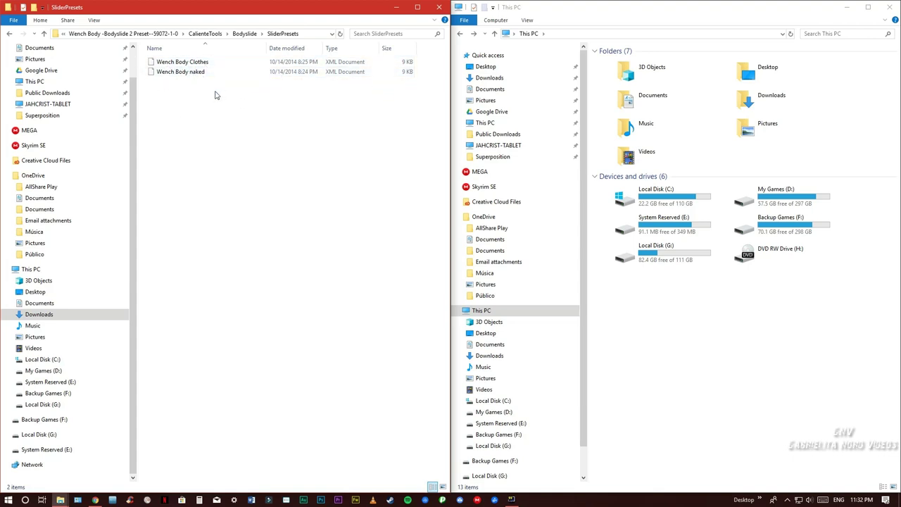
pyautogui.click(185, 64)
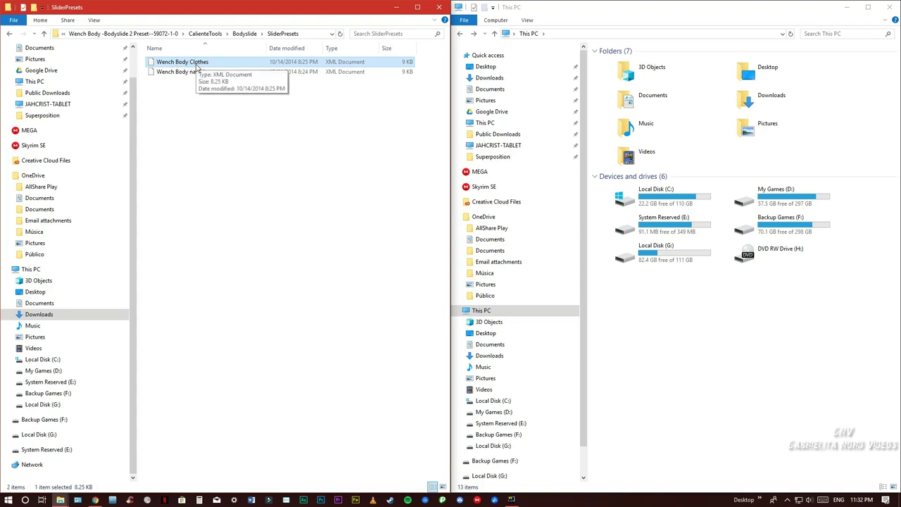
pyautogui.click(180, 74)
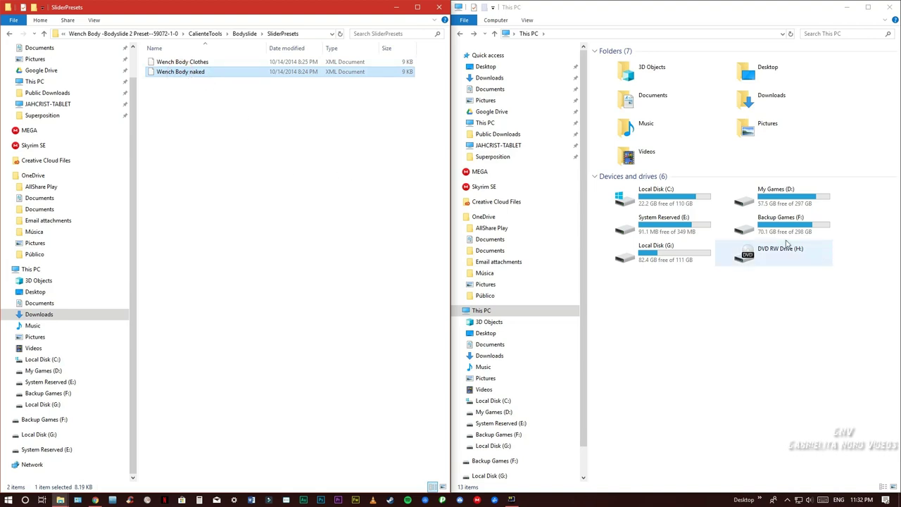
# - In the second Explorer window, open D:\Games\Steam\steamapps\common\Skyrim\Data\CalienteTools\BodySlide\SliderPresets
pyautogui.doubleClick(800, 201)
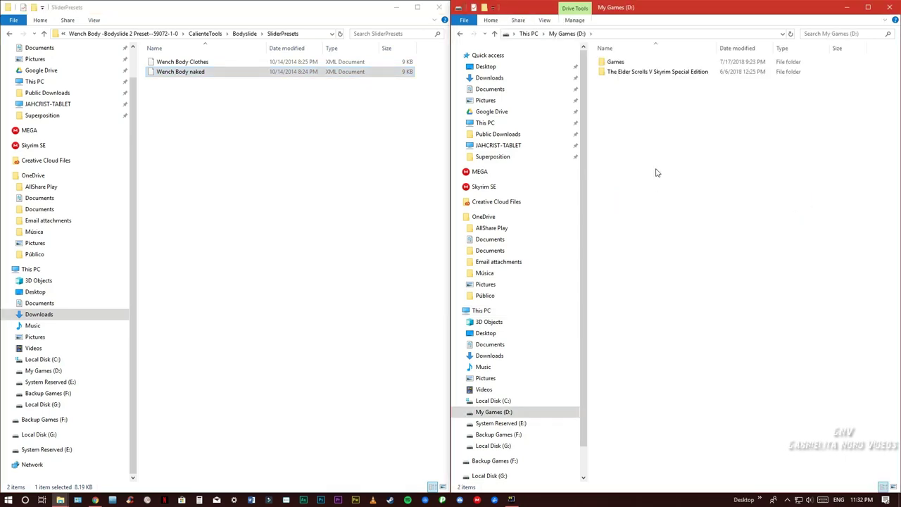
pyautogui.doubleClick(616, 62)
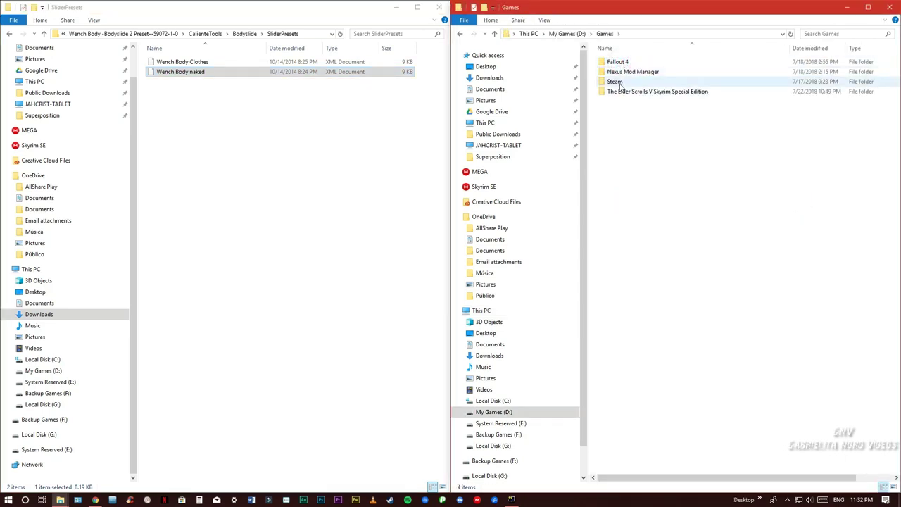
pyautogui.doubleClick(616, 82)
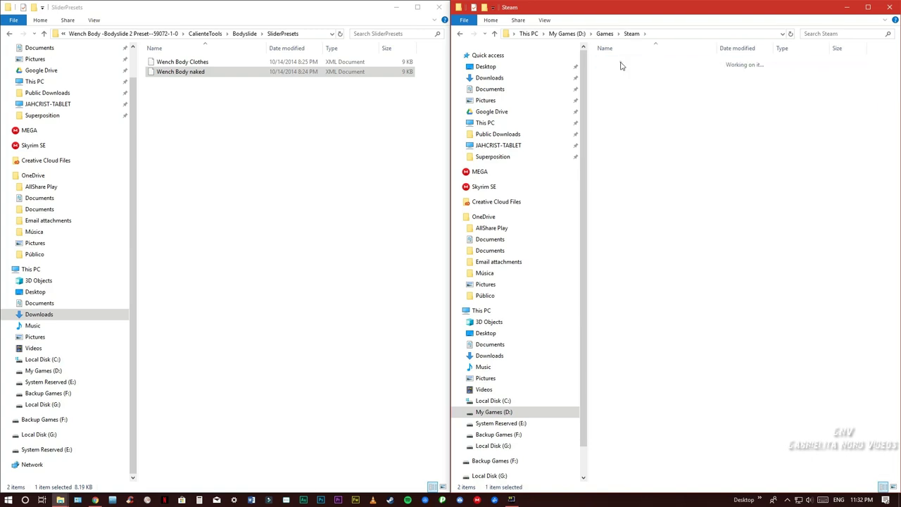
pyautogui.doubleClick(615, 62)
pyautogui.doubleClick(617, 62)
pyautogui.doubleClick(618, 62)
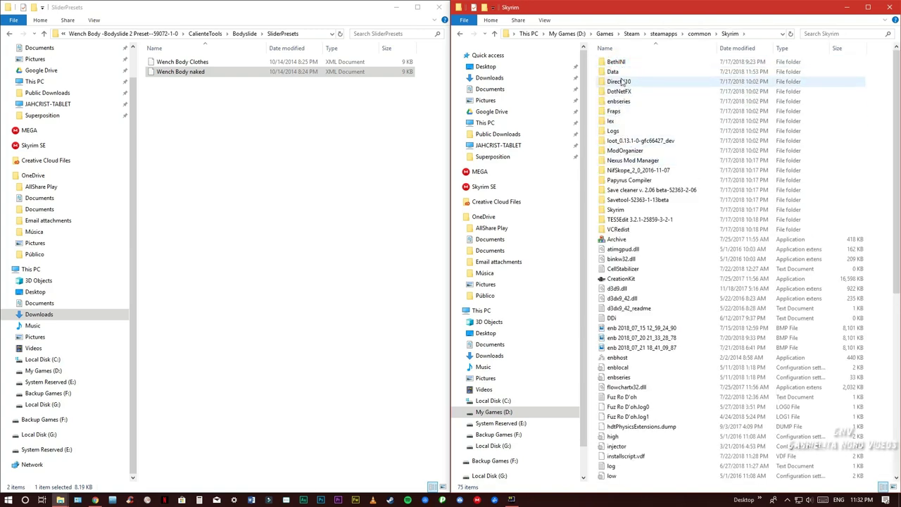
pyautogui.doubleClick(614, 72)
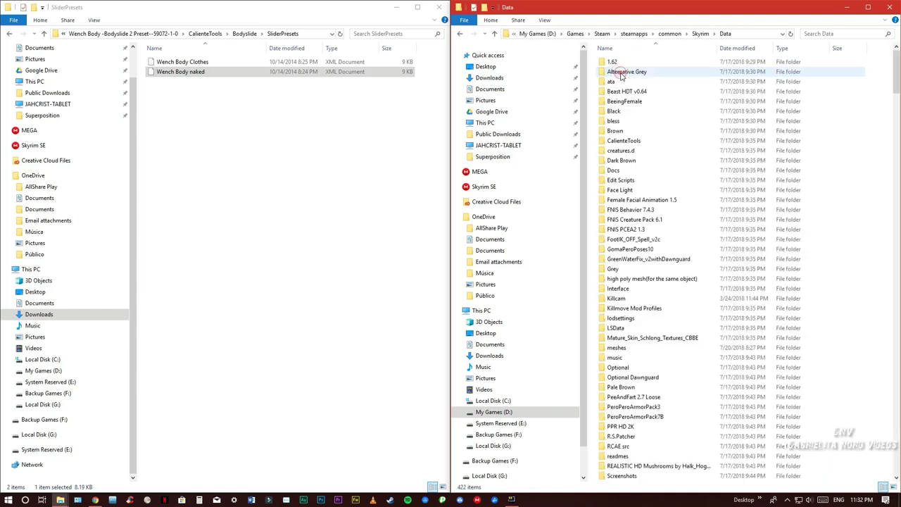
pyautogui.doubleClick(628, 143)
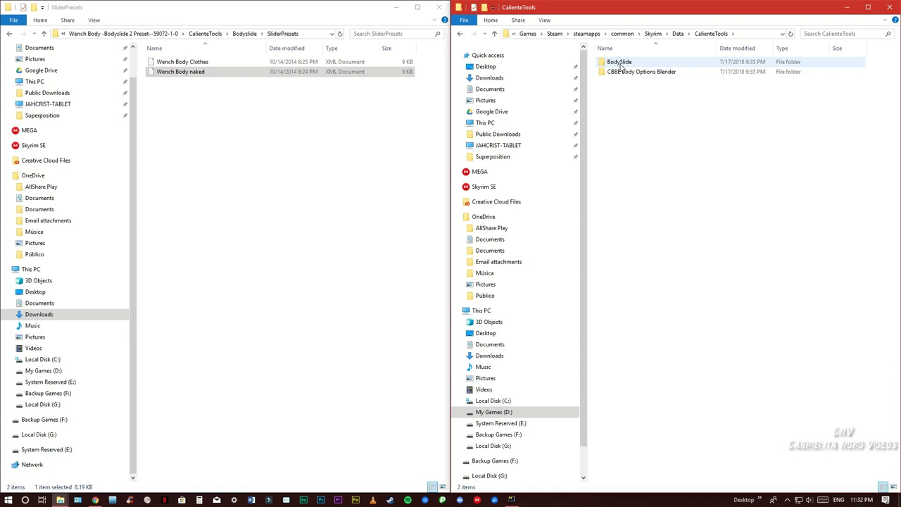
pyautogui.doubleClick(619, 62)
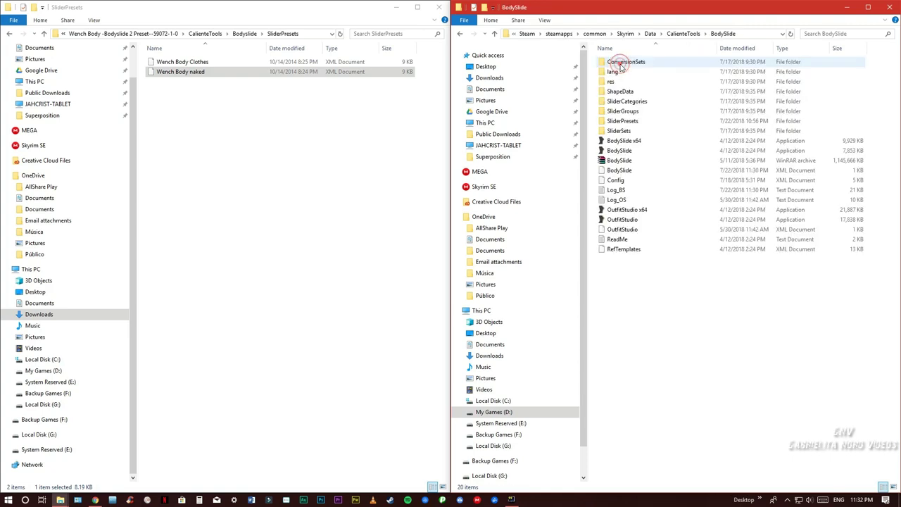
pyautogui.doubleClick(628, 121)
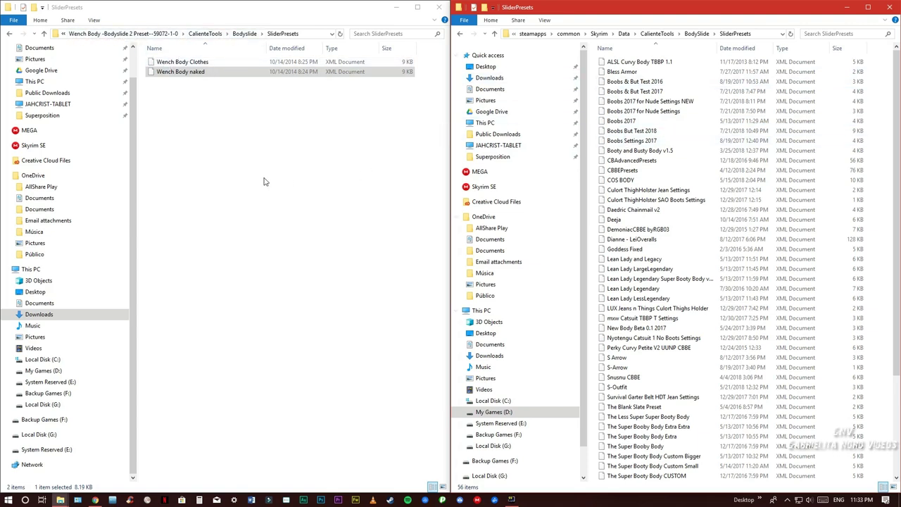
# - Copy both Wench Body preset files into the game's SliderPresets folder, replacing the existing files of the same names
pyautogui.moveTo(245, 95); pyautogui.dragTo(661, 257)
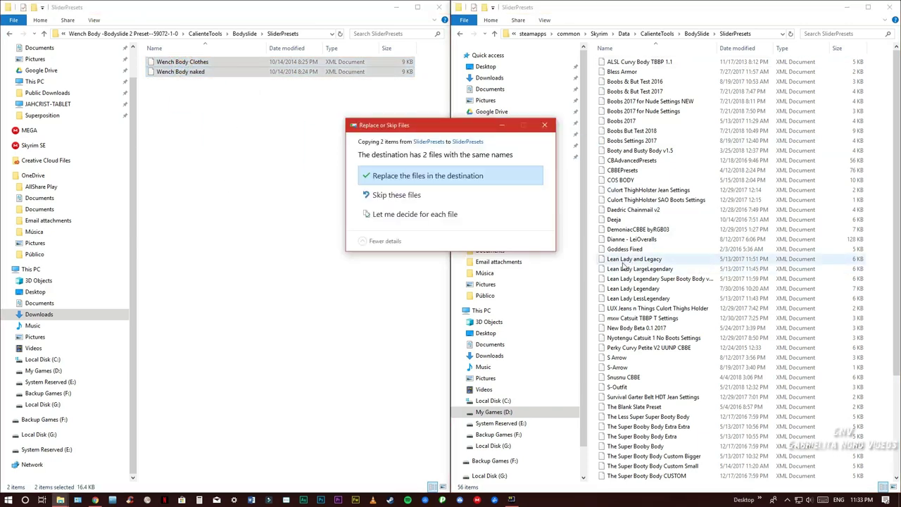
pyautogui.click(414, 178)
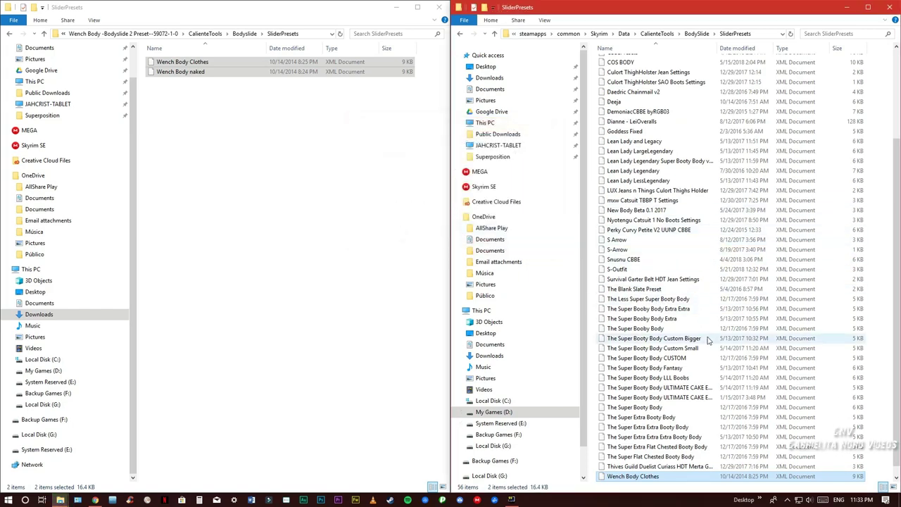
# - Launch BodySlide x64 from the Skyrim shortcuts in the desktop's Games folder
pyautogui.click(760, 499)
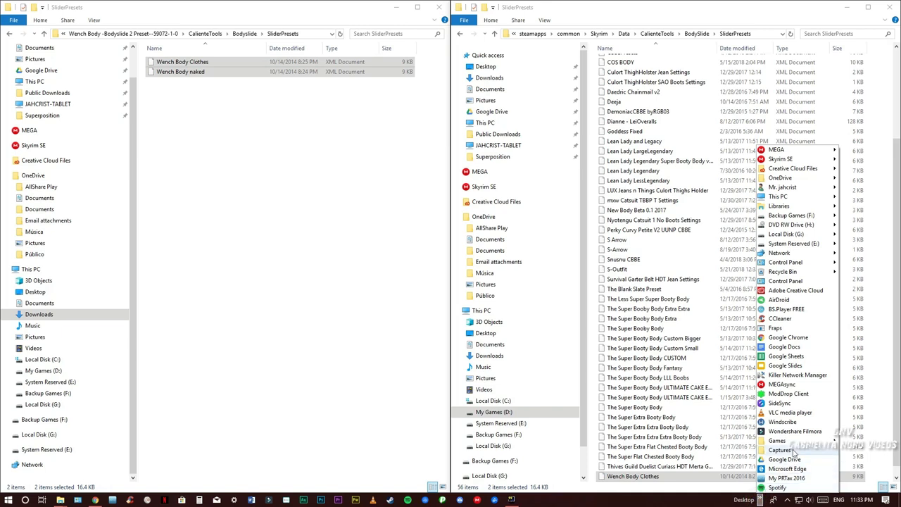
pyautogui.moveTo(786, 441)
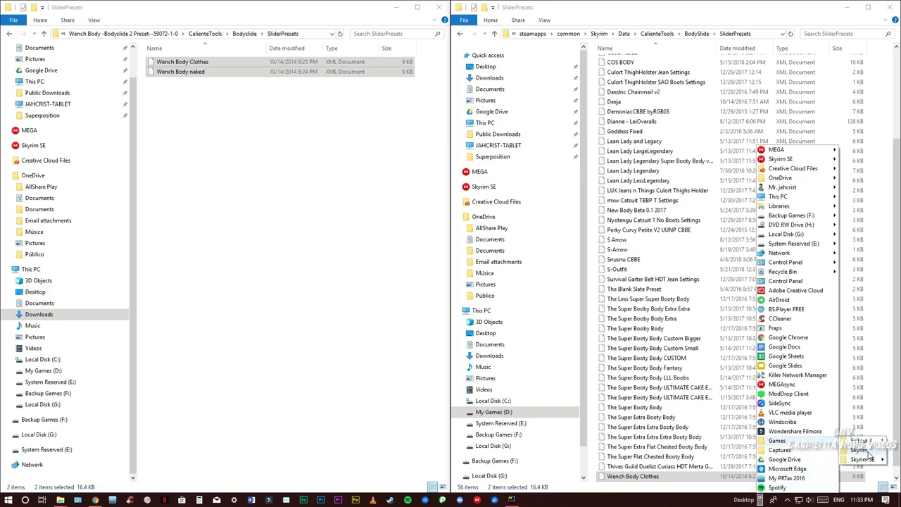
pyautogui.moveTo(862, 449)
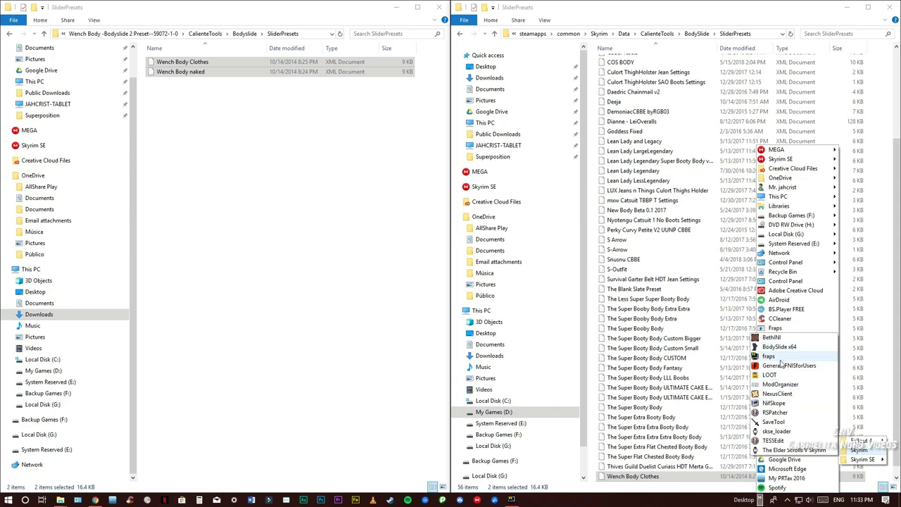
pyautogui.click(779, 347)
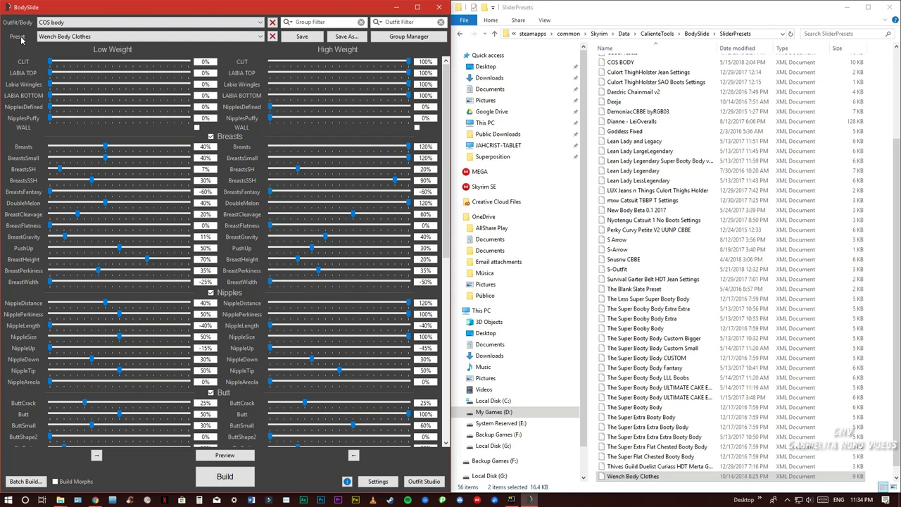
# - Browse the available body presets and select Wench Body Clothes
pyautogui.click(76, 36)
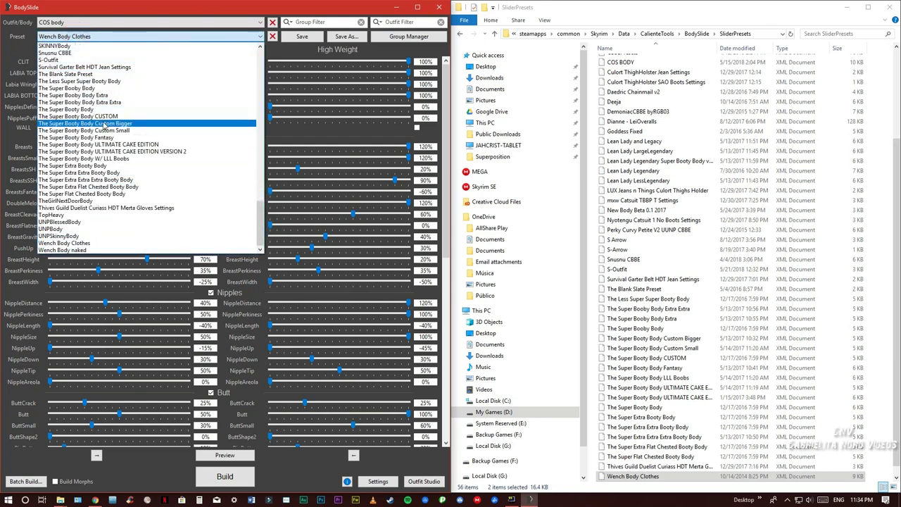
pyautogui.scroll(15, 105, 141)
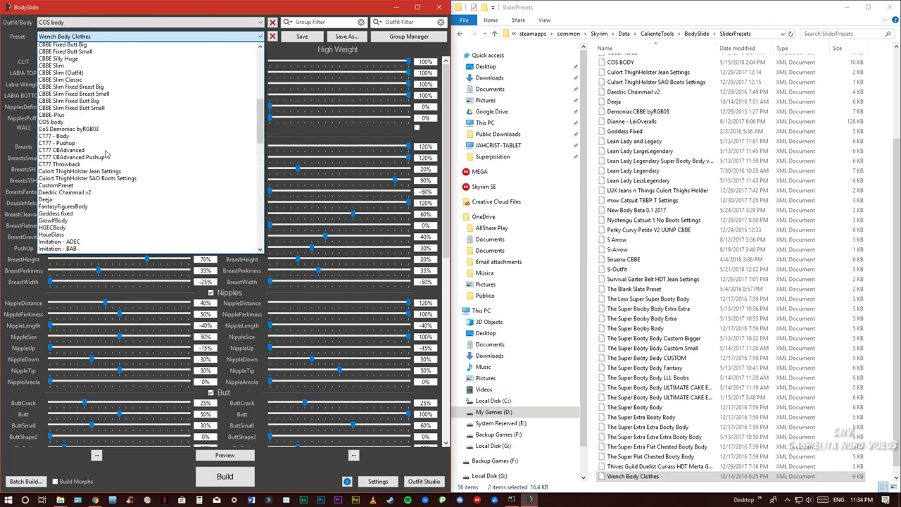
pyautogui.scroll(12, 105, 153)
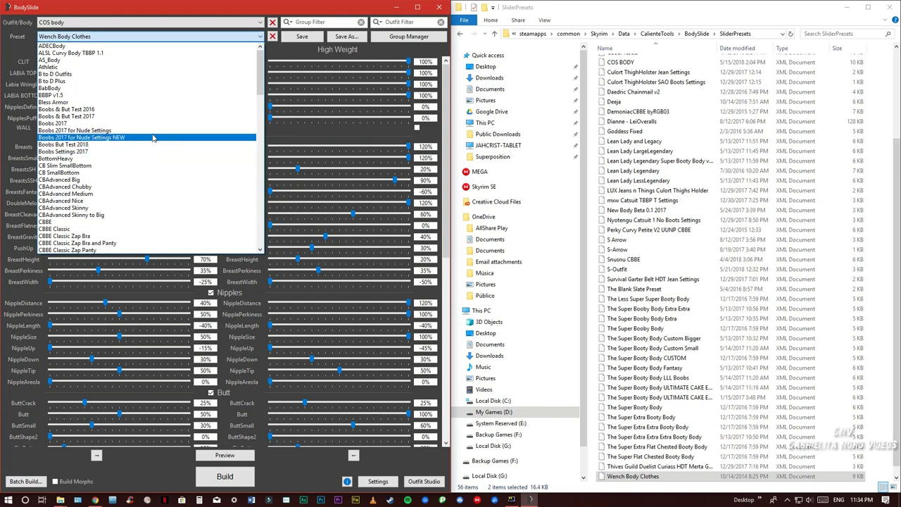
pyautogui.click(21, 58)
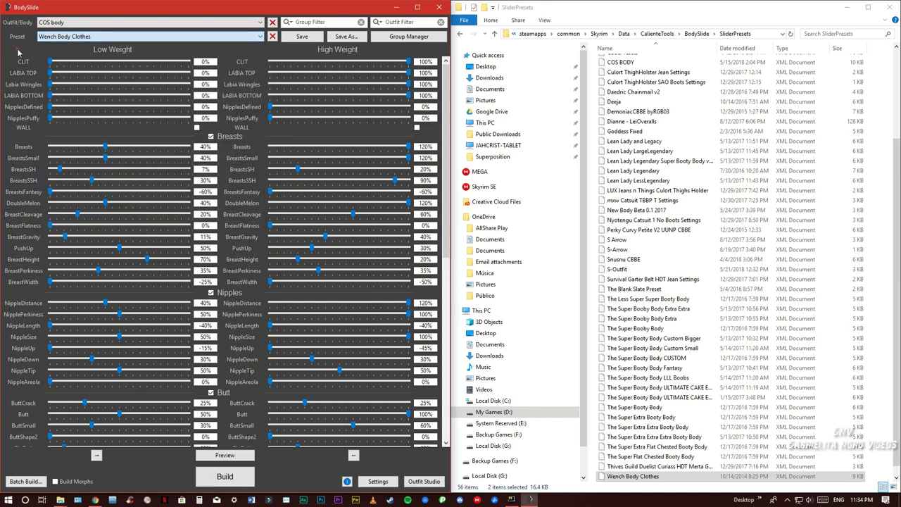
pyautogui.click(93, 39)
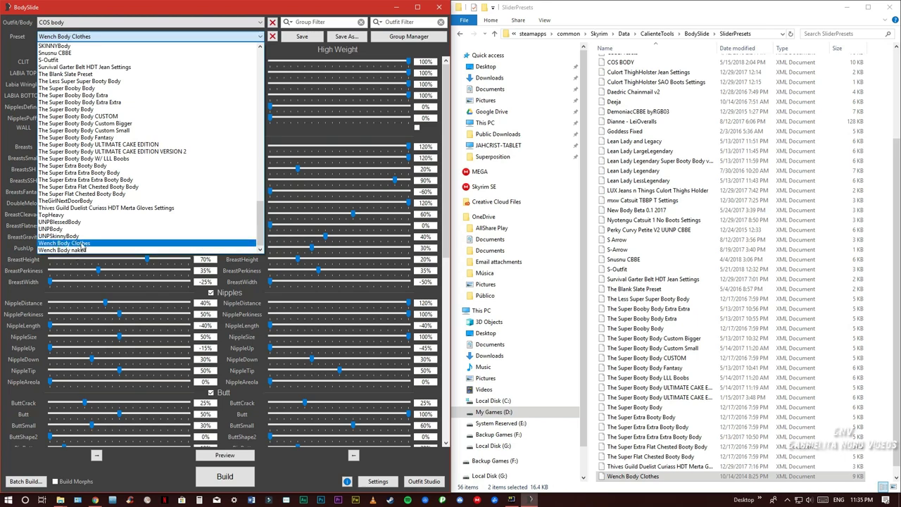
pyautogui.click(82, 245)
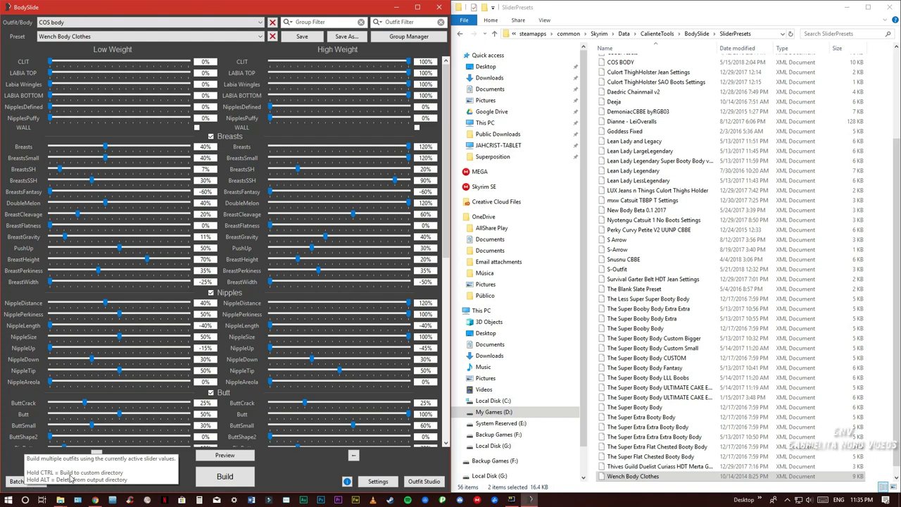
# - Examine the slider sets offered for batch building, and close the list without building
pyautogui.click(26, 481)
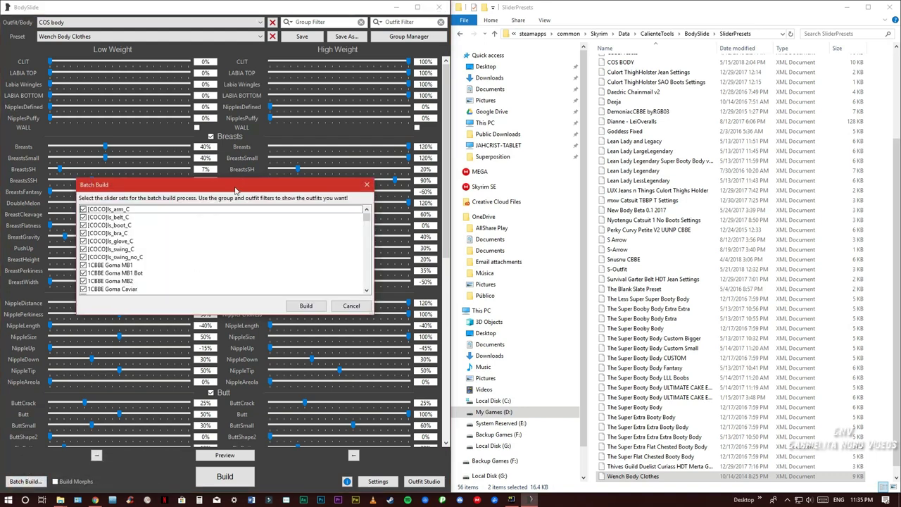
pyautogui.moveTo(236, 186); pyautogui.dragTo(253, 170)
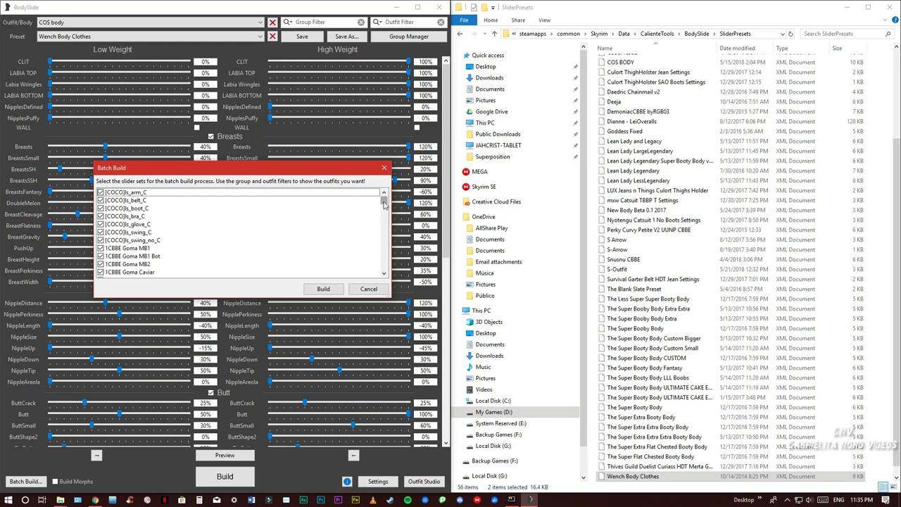
pyautogui.moveTo(383, 200)
pyautogui.mouseDown()
pyautogui.moveTo(382, 273)
pyautogui.moveTo(389, 199)
pyautogui.mouseUp()
pyautogui.click(367, 290)
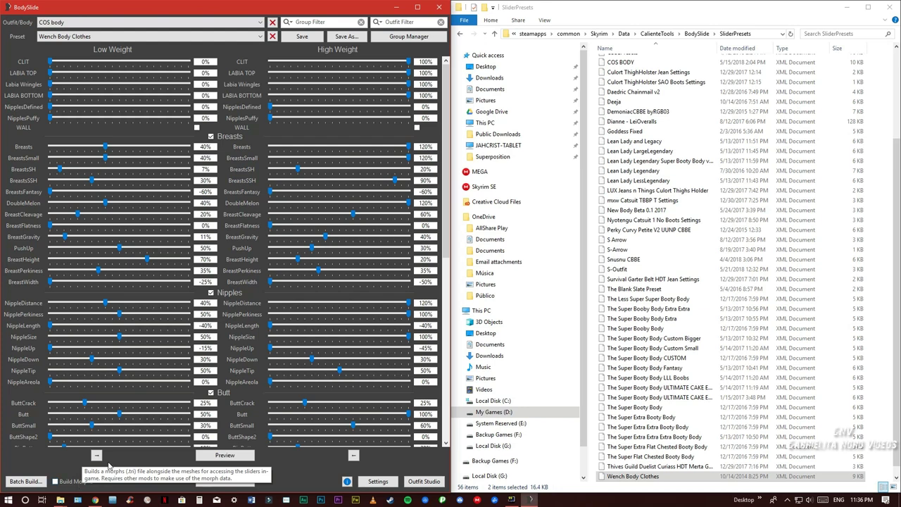
# - Enable building of morphs and select CT77 Archmage as the outfit
pyautogui.click(73, 484)
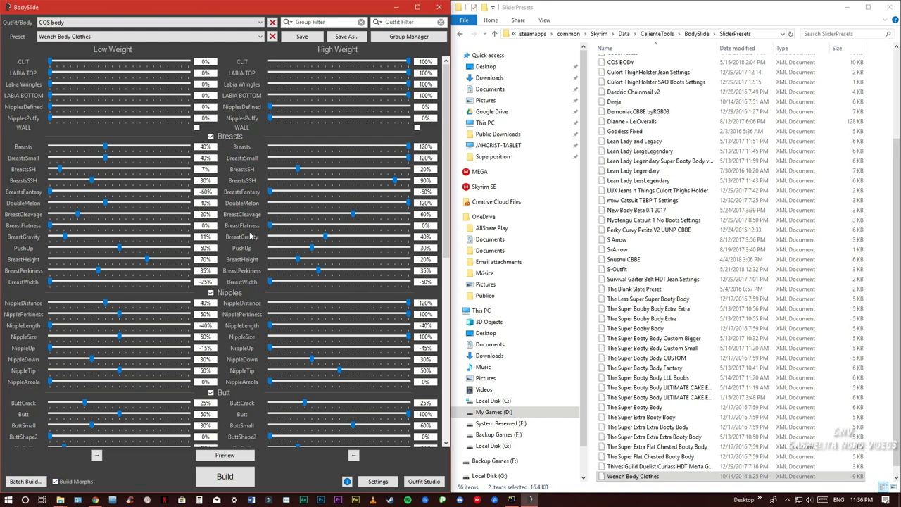
pyautogui.click(204, 27)
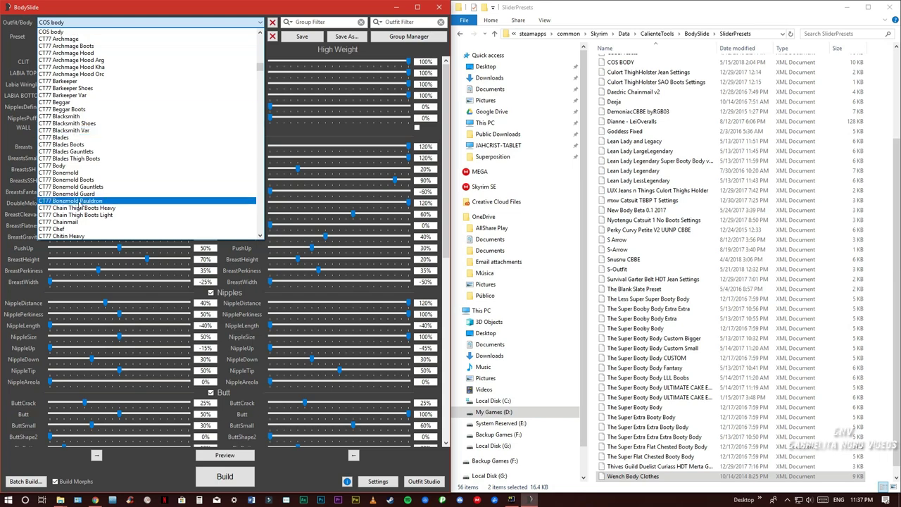
pyautogui.click(70, 39)
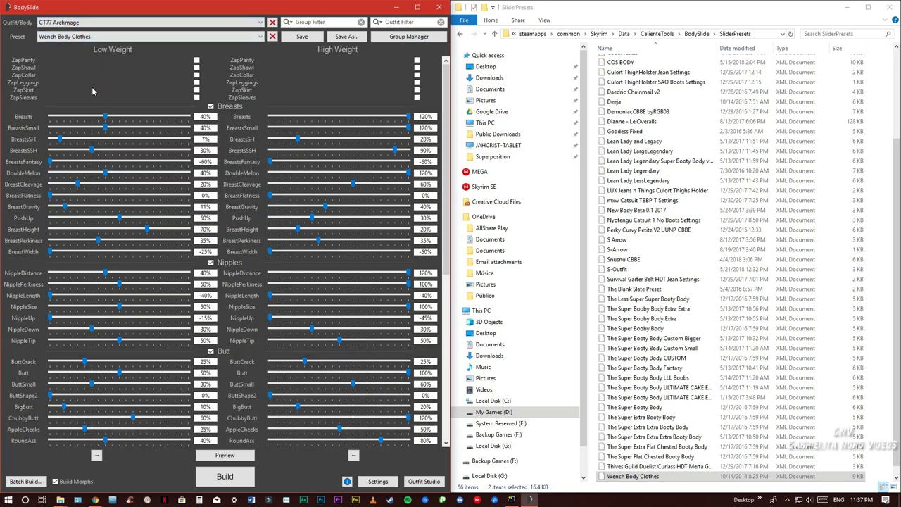
# - Preview the CT77 Archmage outfit with the Wench Body Clothes preset and examine its shape from the front and side
pyautogui.click(224, 455)
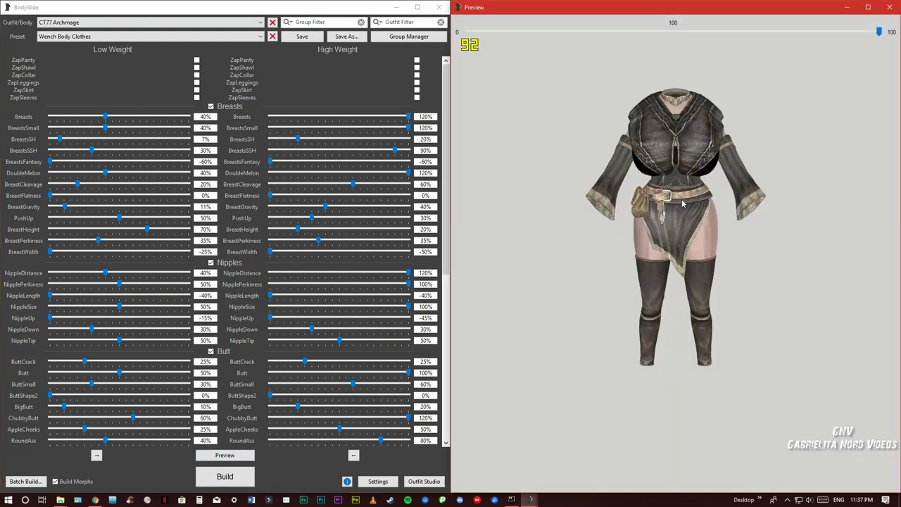
pyautogui.moveTo(676, 203); pyautogui.dragTo(711, 200)
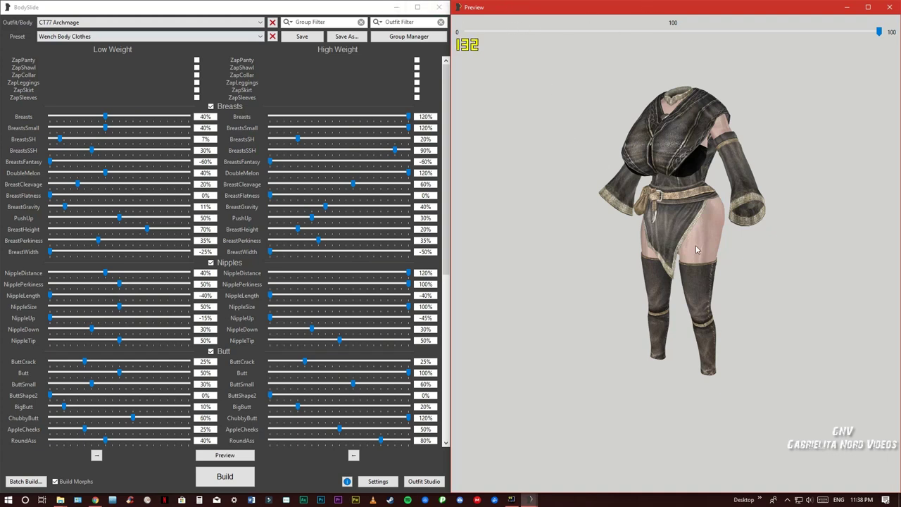
pyautogui.moveTo(678, 224)
pyautogui.mouseDown()
pyautogui.moveTo(690, 225)
pyautogui.moveTo(615, 224)
pyautogui.moveTo(693, 226)
pyautogui.moveTo(655, 278)
pyautogui.moveTo(672, 222)
pyautogui.mouseUp()
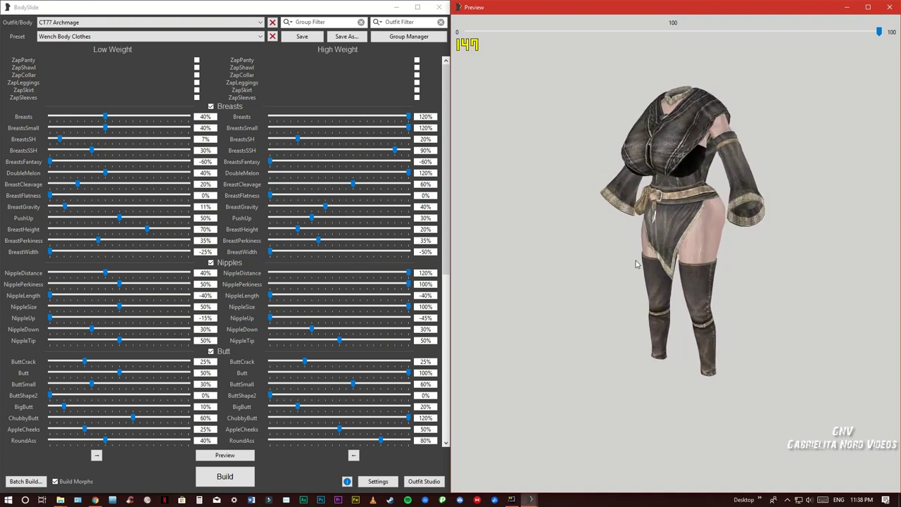
# - Build the CT77 Archmage outfit with the Wench Body Clothes preset and close the build report
pyautogui.click(225, 479)
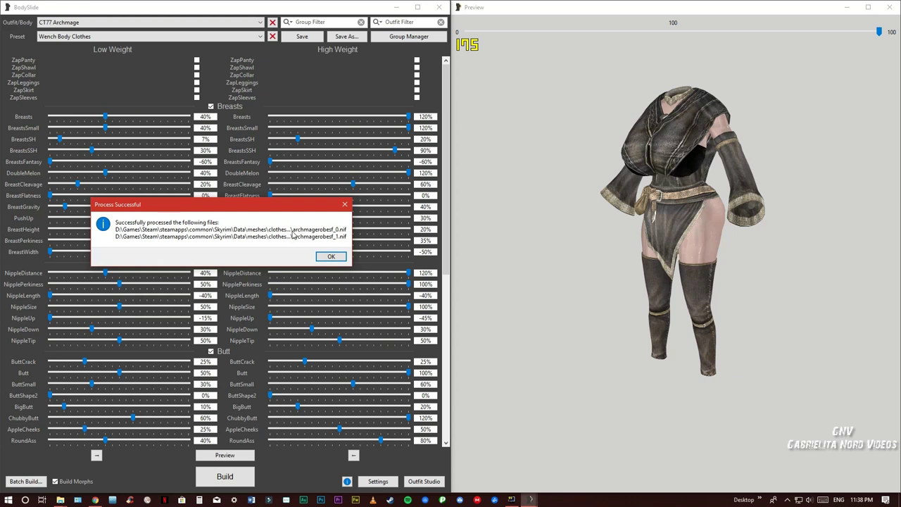
pyautogui.click(332, 257)
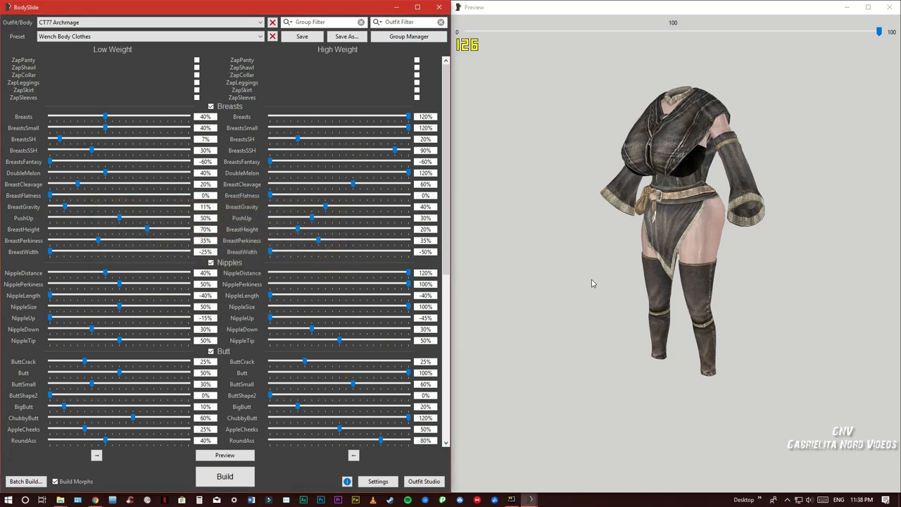
pyautogui.moveTo(688, 227); pyautogui.dragTo(707, 218)
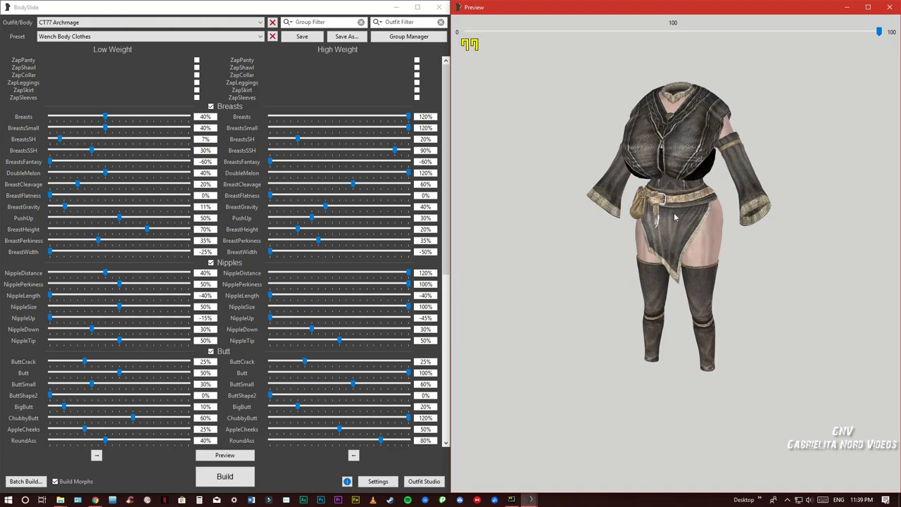
pyautogui.moveTo(674, 218); pyautogui.dragTo(697, 218)
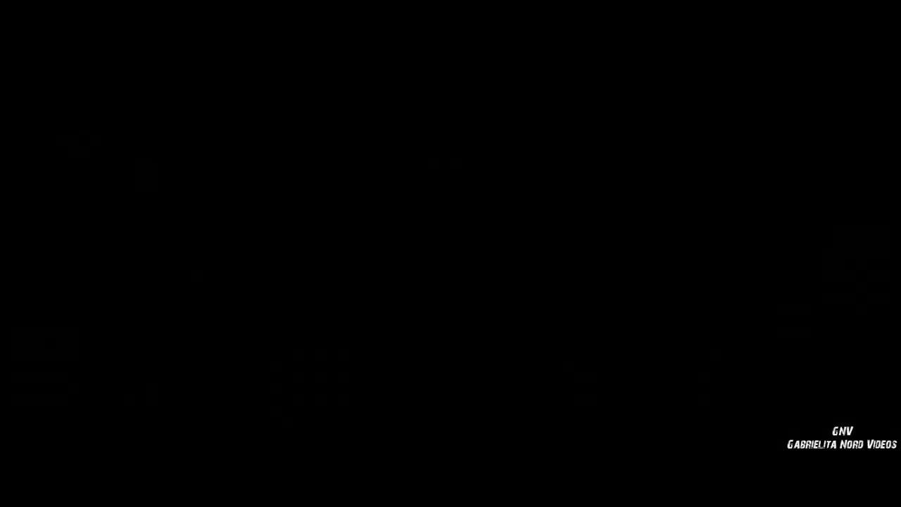